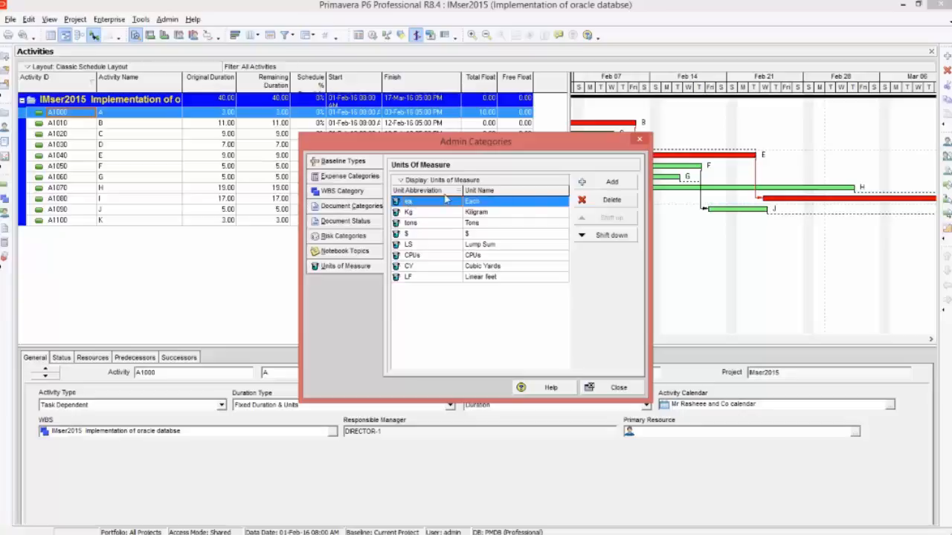
- Add a unit of measure with the abbreviation MT and the name Metric Ton
{"action": "left_click", "coordinate": [607, 186]}
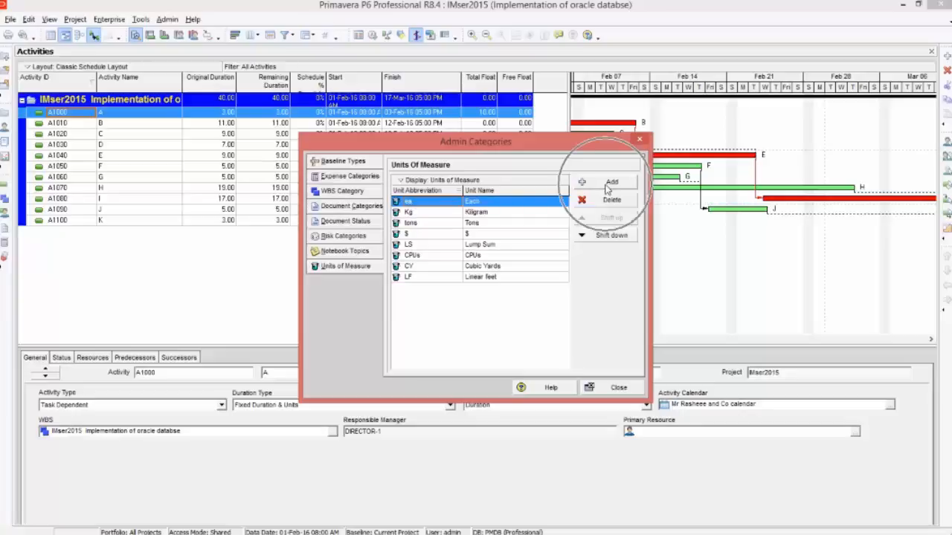
{"action": "left_click", "coordinate": [426, 213]}
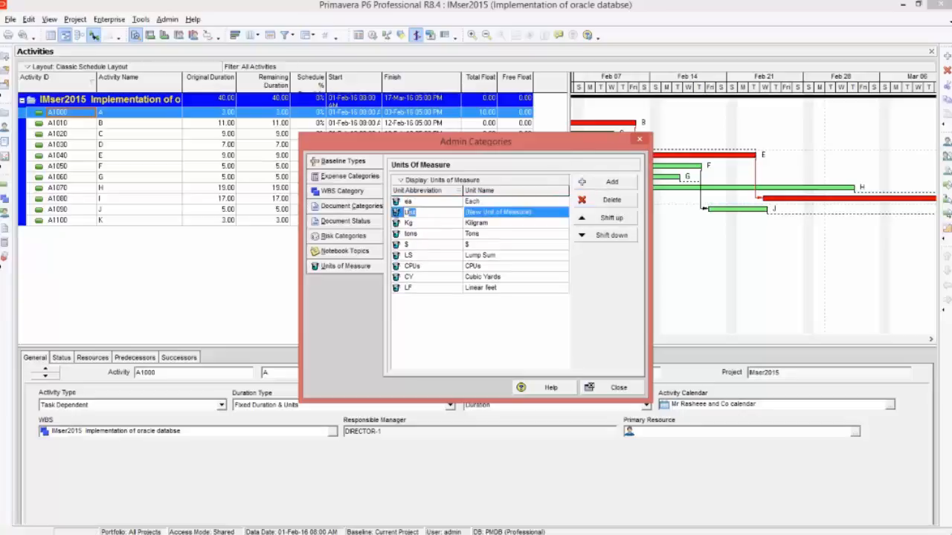
{"action": "type", "text": "MT"}
{"action": "left_click", "coordinate": [554, 213]}
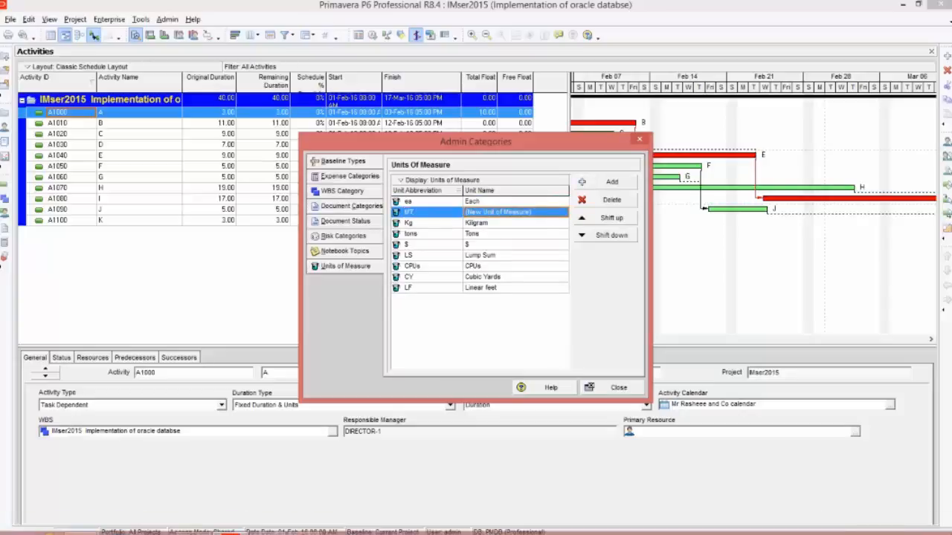
{"action": "type", "text": "Metr"}
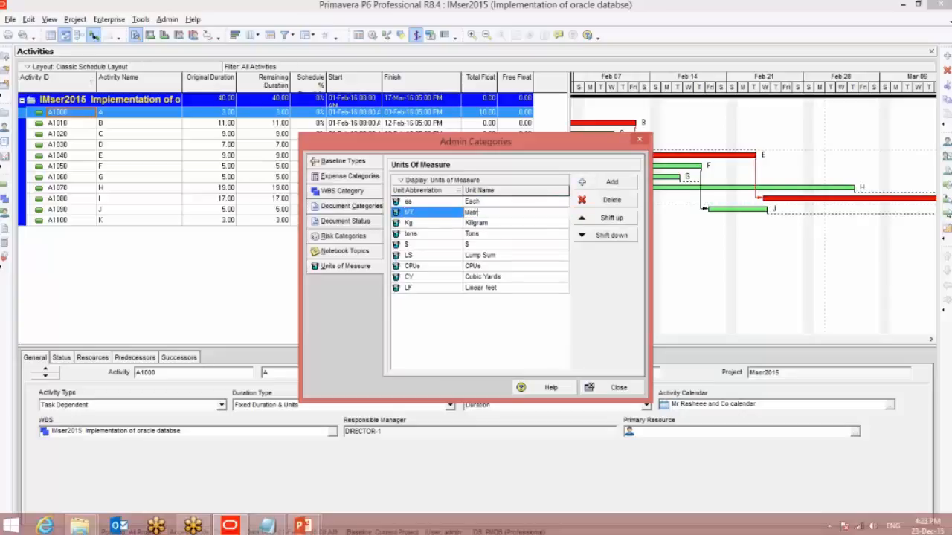
{"action": "type", "text": "ic Ton"}
- Add a unit of measure with the abbreviation RM and the name Running metre
{"action": "left_click", "coordinate": [595, 183]}
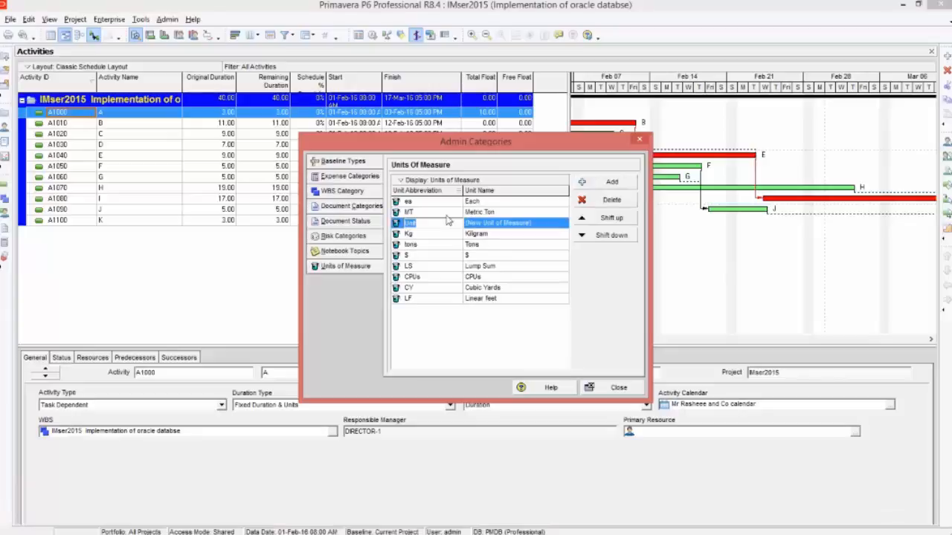
{"action": "type", "text": "RM"}
{"action": "left_click", "coordinate": [540, 226]}
{"action": "type", "text": "R"}
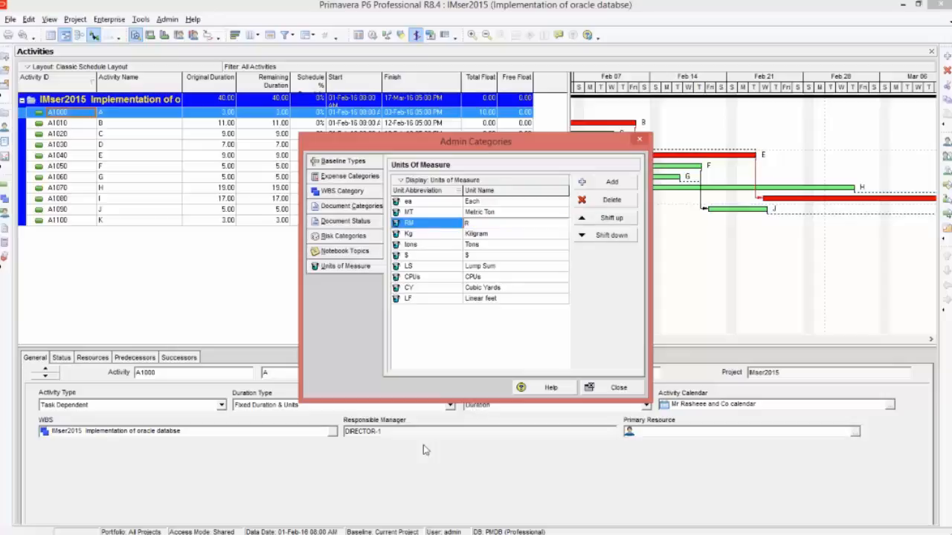
{"action": "type", "text": "unning metre"}
- Add a unit of measure with the abbreviation Nos and the name NUmbers
{"action": "left_click", "coordinate": [610, 183]}
{"action": "type", "text": "Nos"}
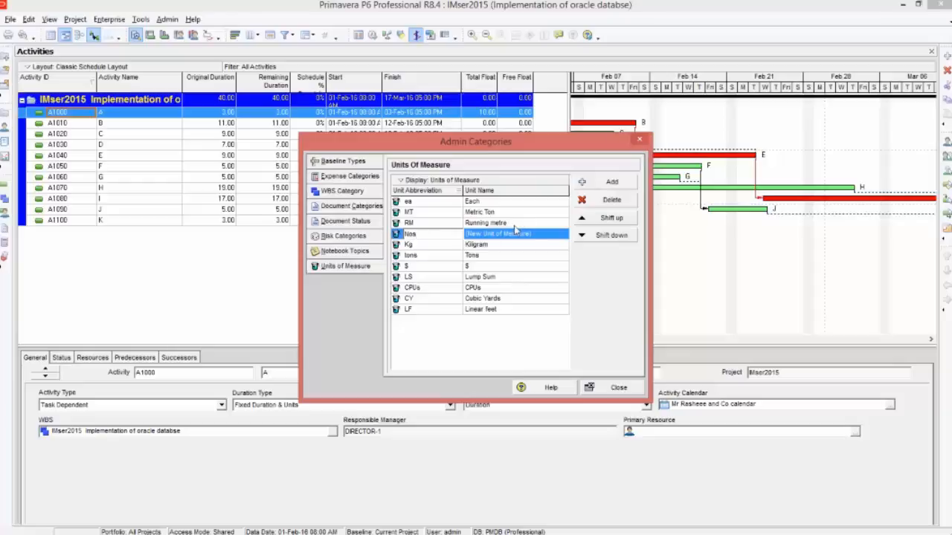
{"action": "left_click", "coordinate": [539, 236]}
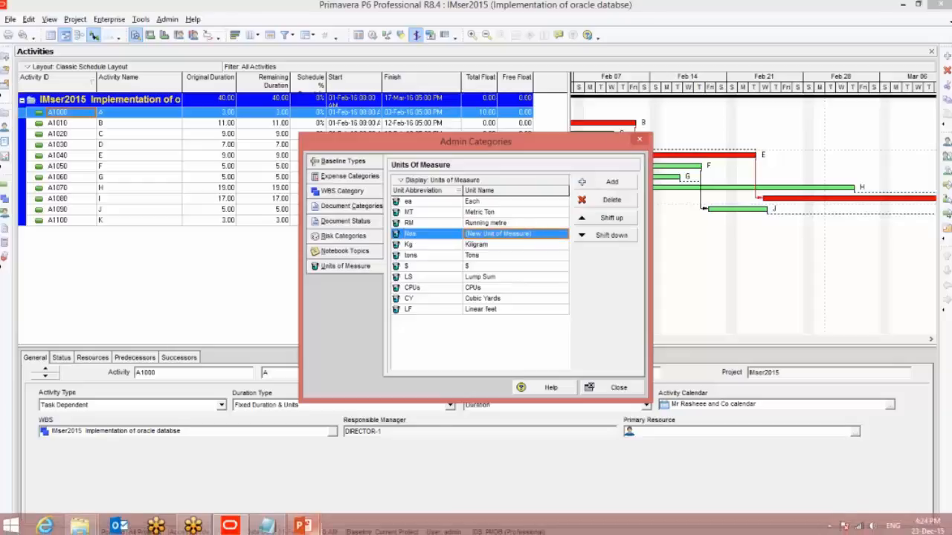
{"action": "type", "text": "No"}
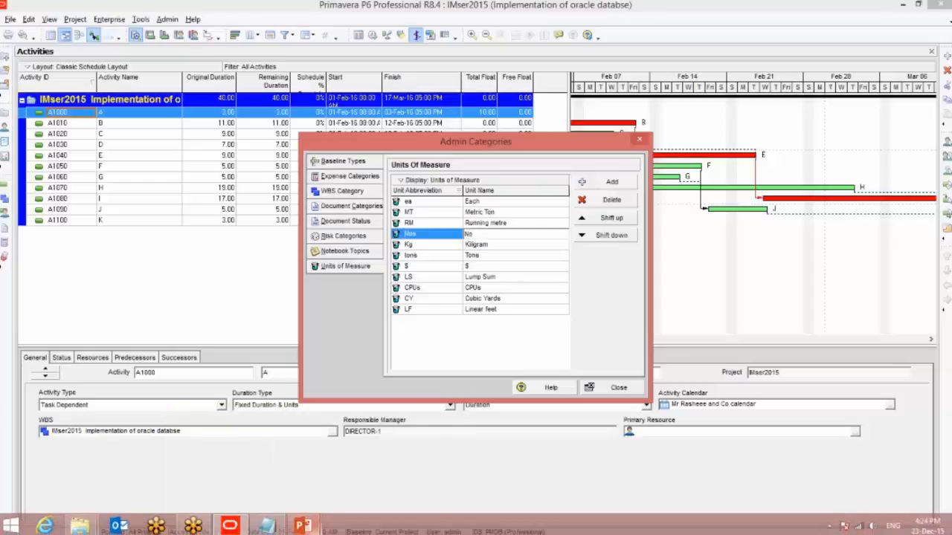
{"action": "type", "text": "Umbers"}
- Add a unit of measure with the abbreviation Ltr and the name Litre, and close the admin categories
{"action": "left_click", "coordinate": [611, 182]}
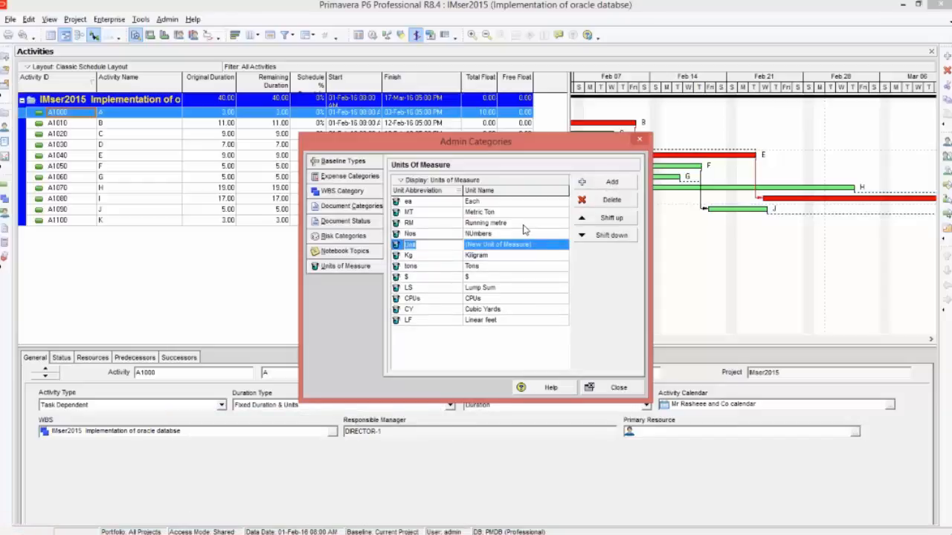
{"action": "type", "text": "Ltr"}
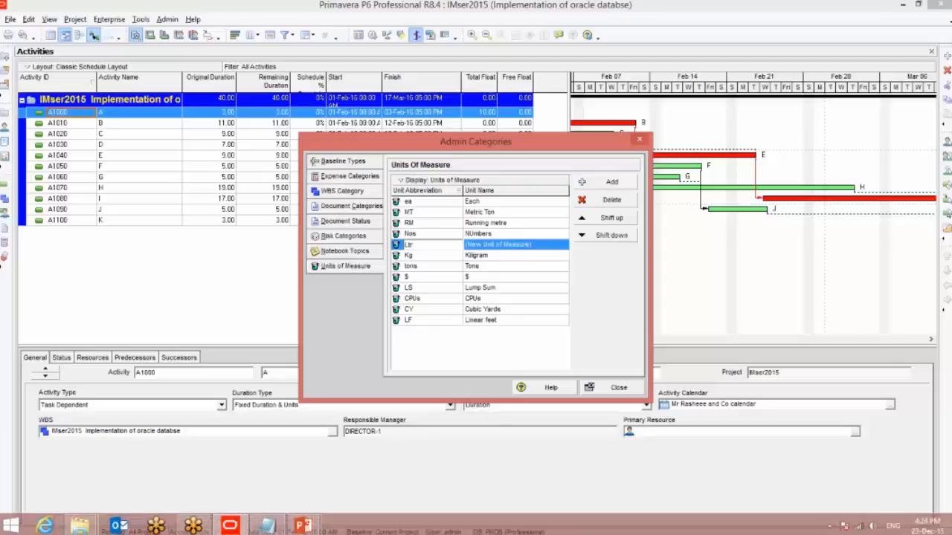
{"action": "left_click", "coordinate": [539, 251]}
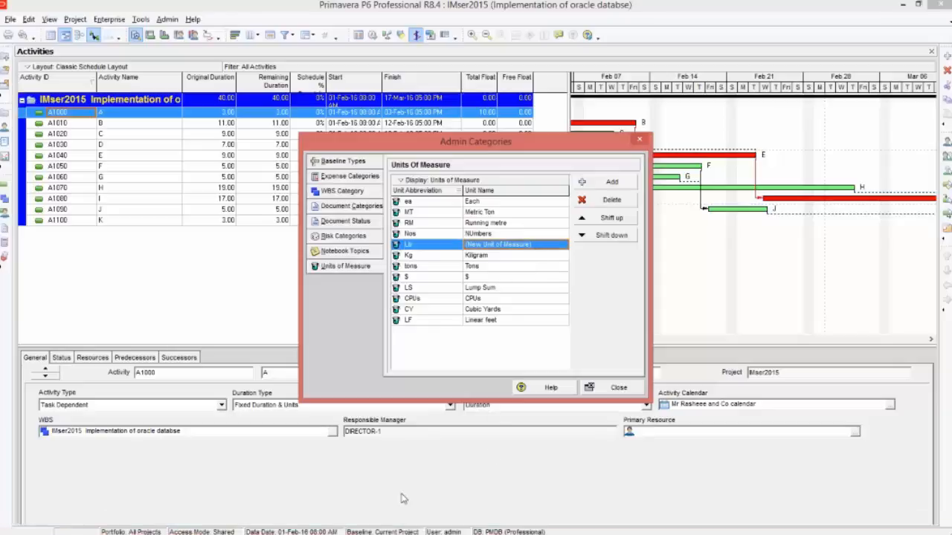
{"action": "type", "text": "Litre"}
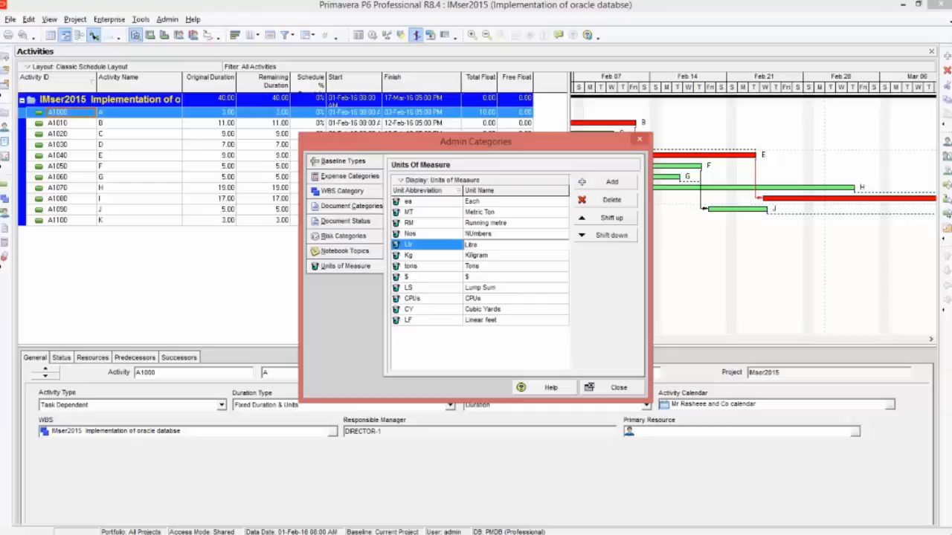
{"action": "left_click", "coordinate": [485, 255]}
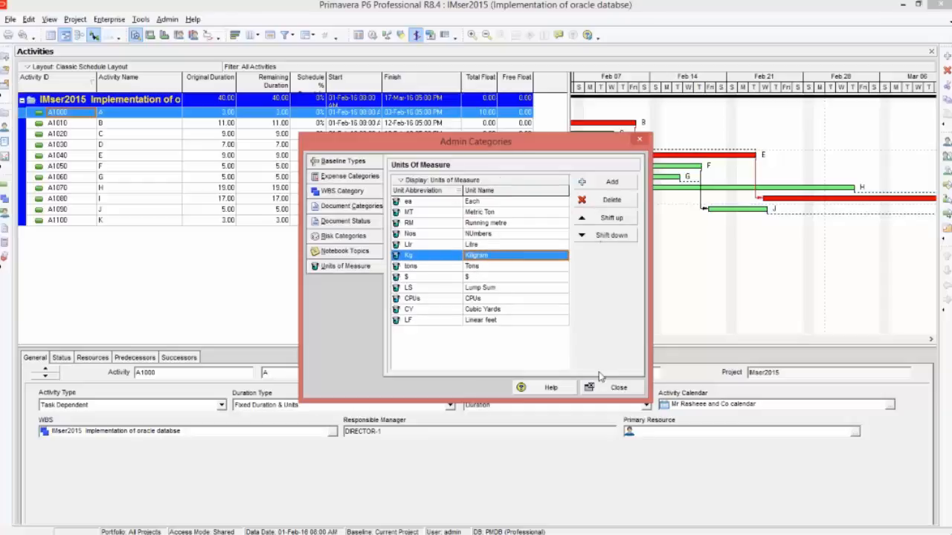
{"action": "left_click", "coordinate": [619, 388]}
- Reopen the admin categories to check the units of measure list, and close the dialog
{"action": "left_click", "coordinate": [167, 20]}
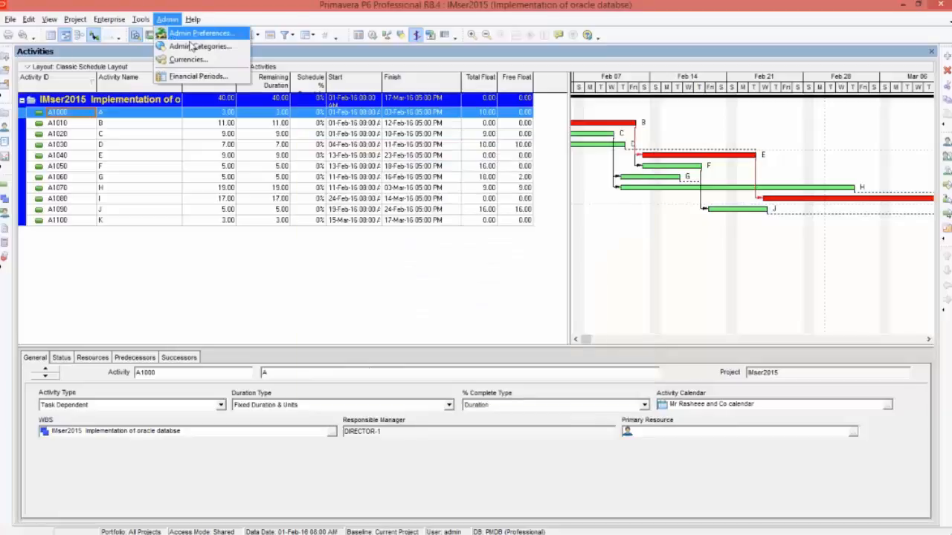
{"action": "left_click", "coordinate": [192, 46]}
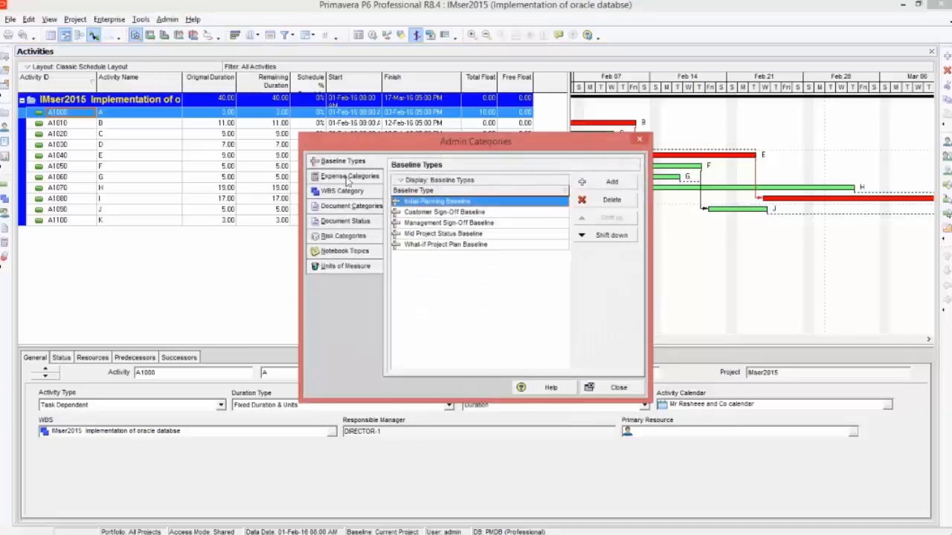
{"action": "left_click", "coordinate": [367, 273]}
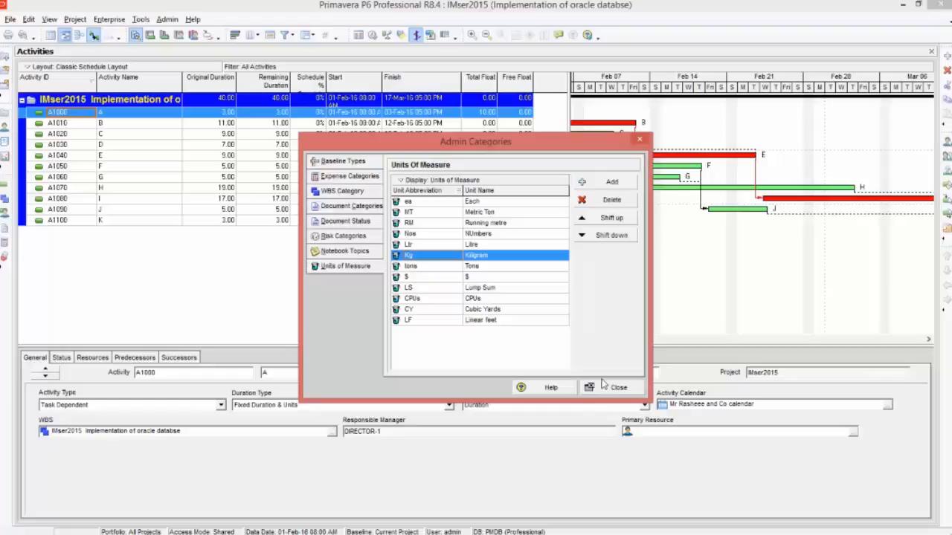
{"action": "left_click_drag", "start_coordinate": [509, 146], "coordinate": [468, 141]}
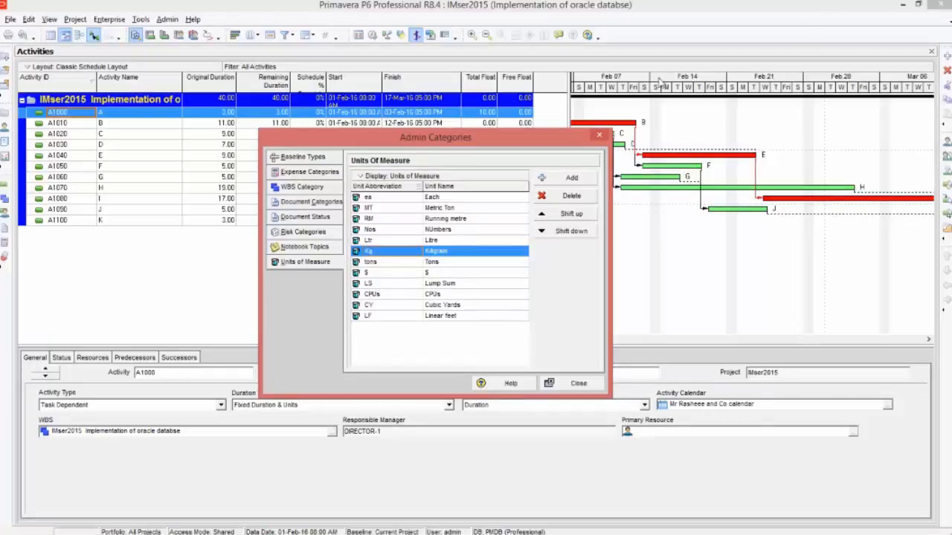
{"action": "left_click", "coordinate": [883, 15]}
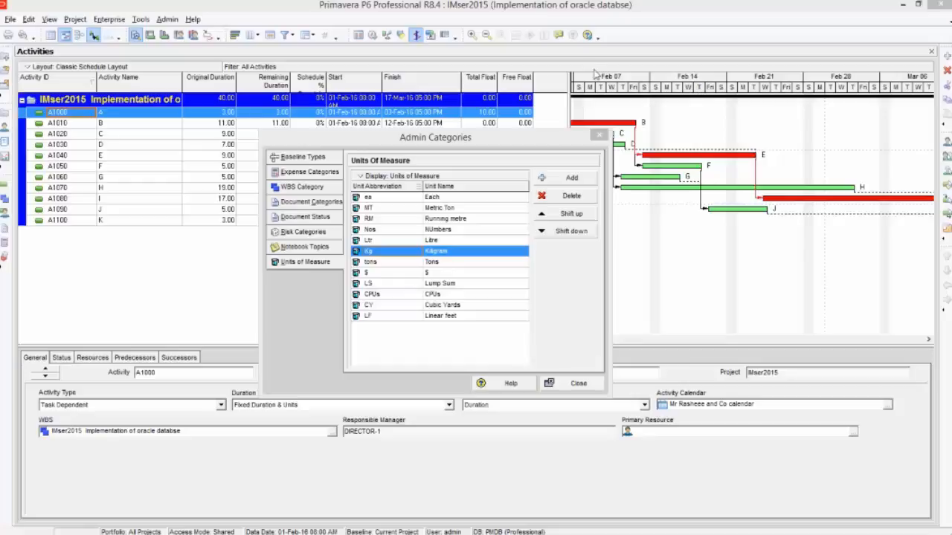
{"action": "left_click", "coordinate": [576, 383]}
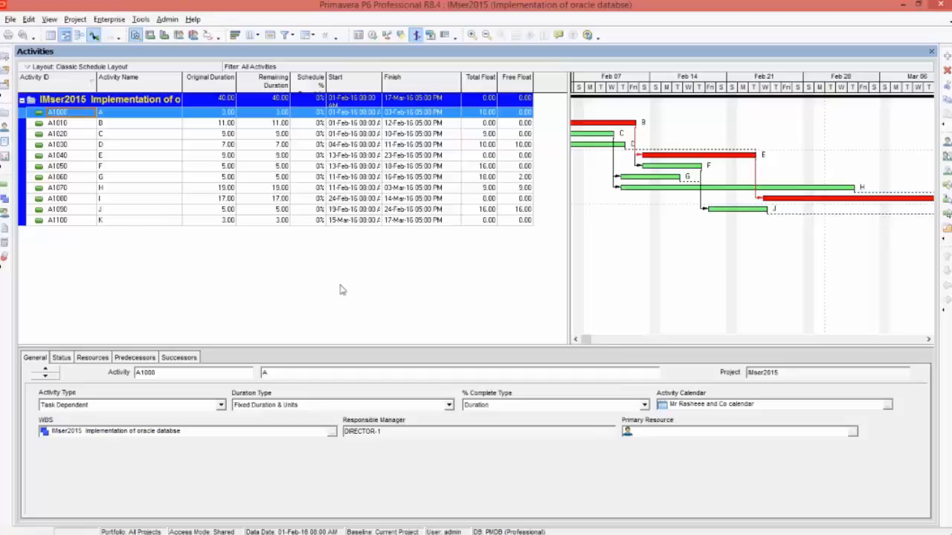
- Open the currency settings and look through the defined currencies, the base currency and the exchange rates
{"action": "left_click", "coordinate": [168, 21]}
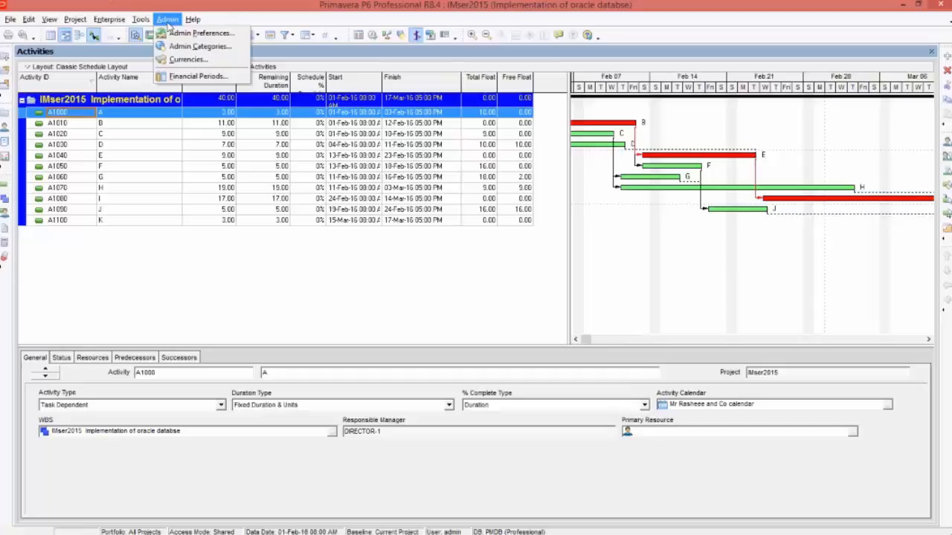
{"action": "left_click", "coordinate": [214, 61]}
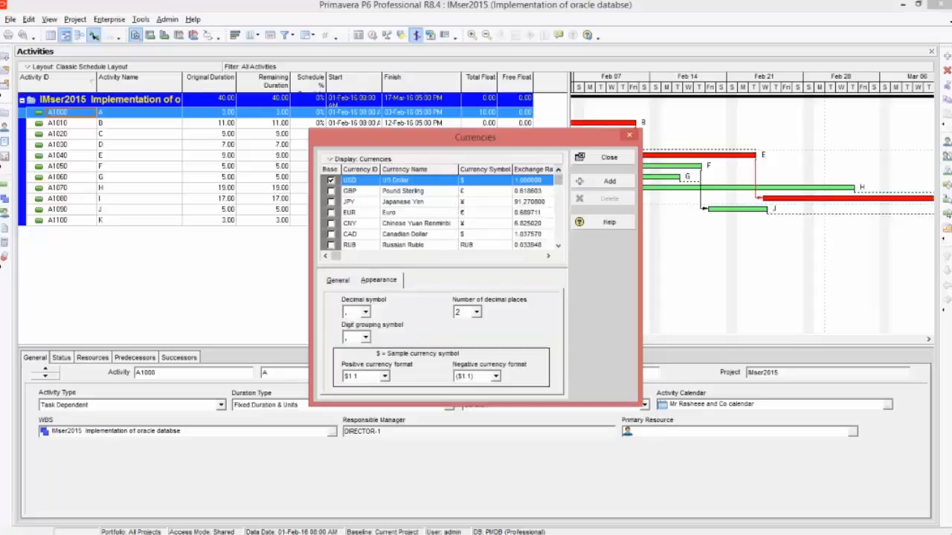
{"action": "left_click", "coordinate": [331, 182]}
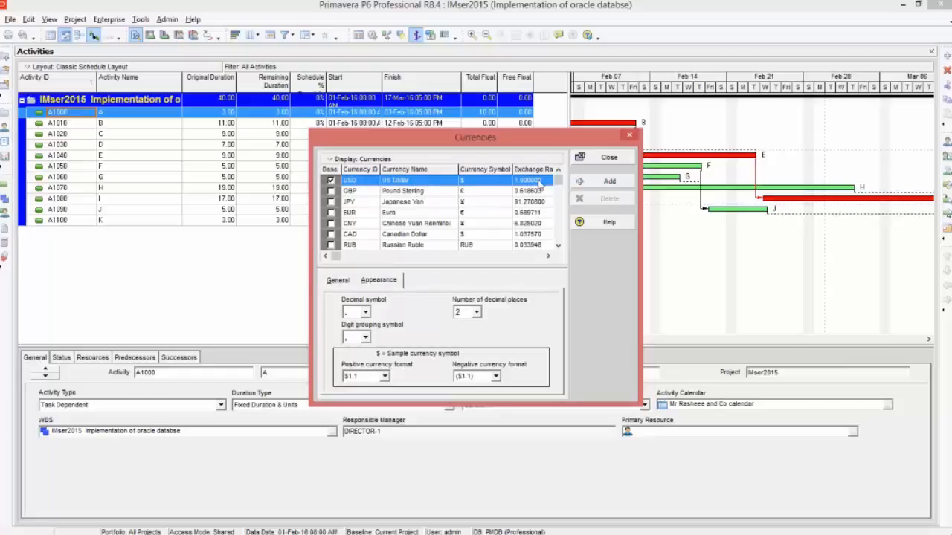
{"action": "left_click", "coordinate": [415, 191]}
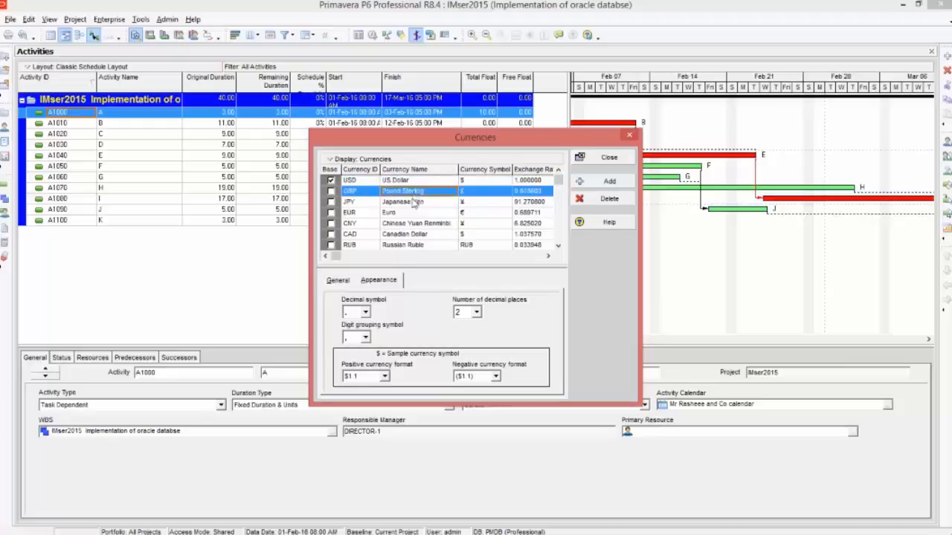
{"action": "left_click", "coordinate": [412, 213]}
{"action": "left_click_drag", "start_coordinate": [559, 185], "coordinate": [555, 248]}
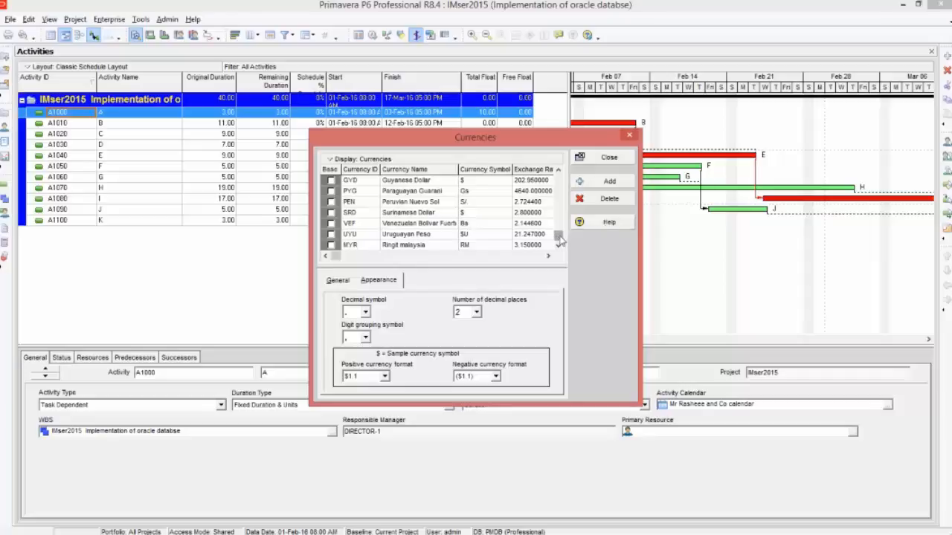
- Add a currency with the ID NGN and the name Nigerian Niara
{"action": "left_click", "coordinate": [613, 183]}
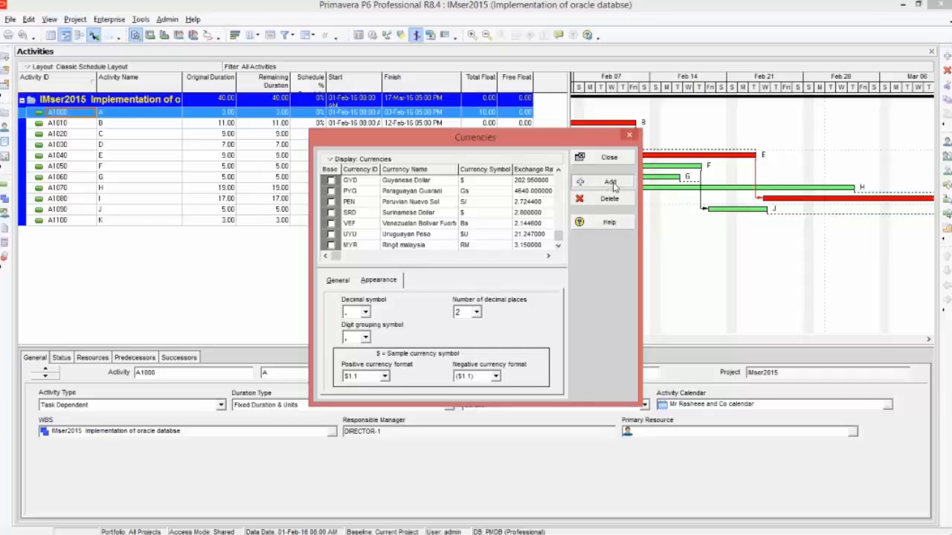
{"action": "left_click", "coordinate": [376, 245]}
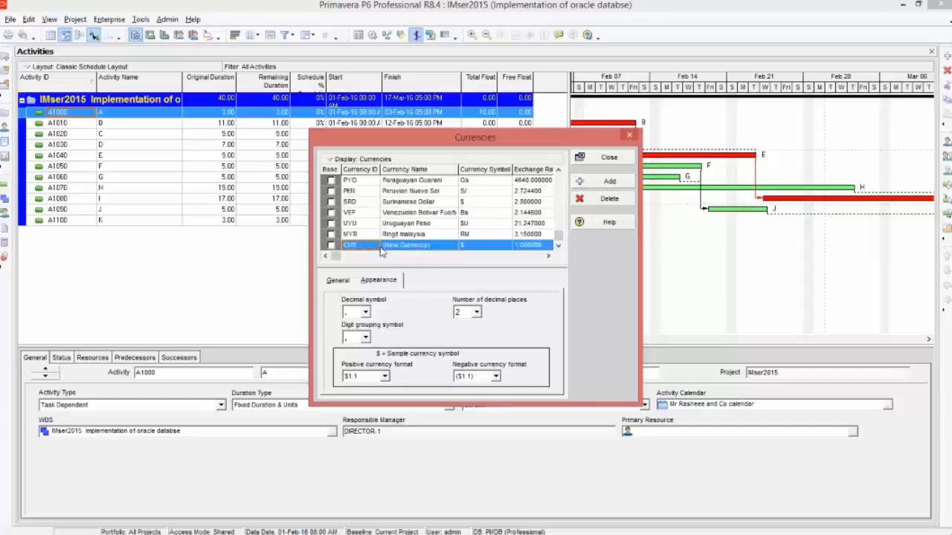
{"action": "type", "text": "NGN"}
{"action": "left_click", "coordinate": [430, 249]}
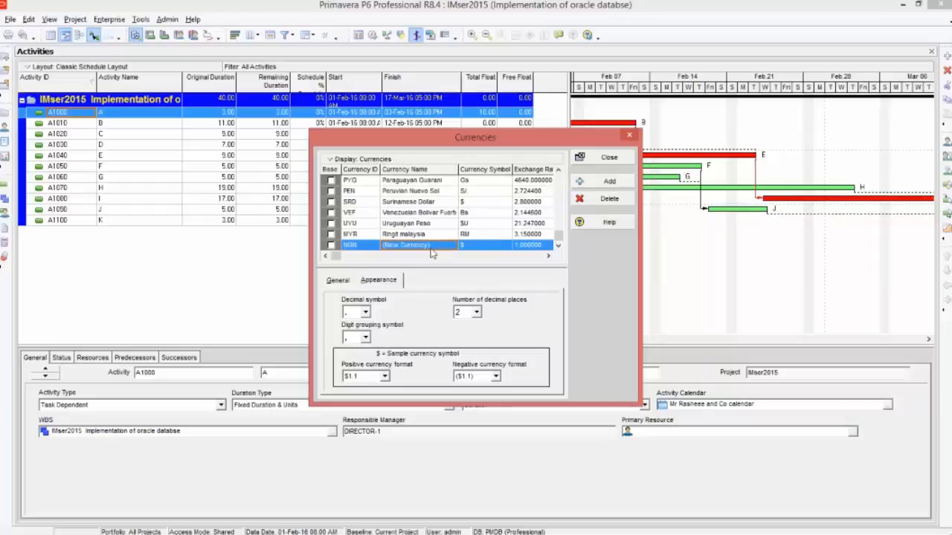
{"action": "type", "text": "Niger"}
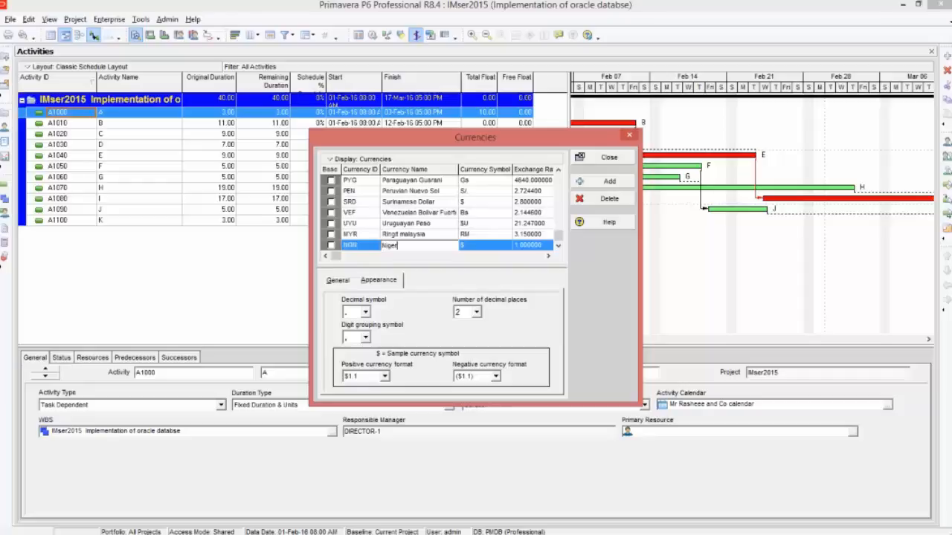
{"action": "type", "text": "ian Niaura"}
{"action": "key", "text": "BackSpace"}
{"action": "key", "text": "BackSpace"}
{"action": "key", "text": "BackSpace"}
{"action": "key", "text": "Return"}
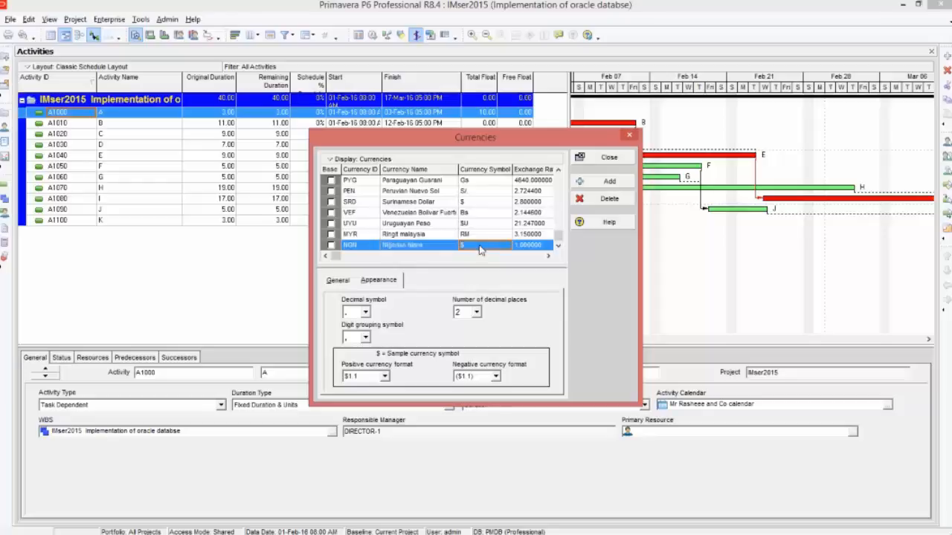
- Set the NGN currency's symbol to N and its exchange rate to 253, and close the currency settings
{"action": "type", "text": "N"}
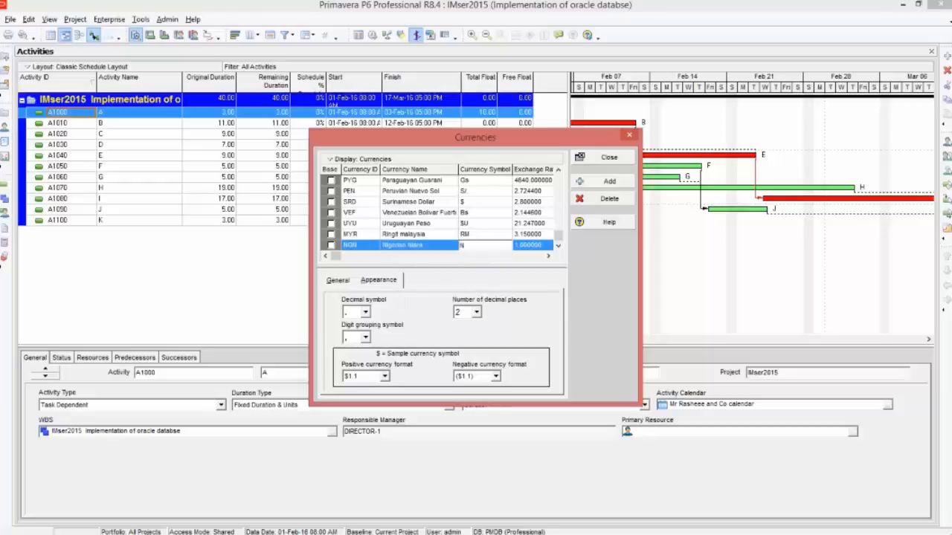
{"action": "key", "text": "Return"}
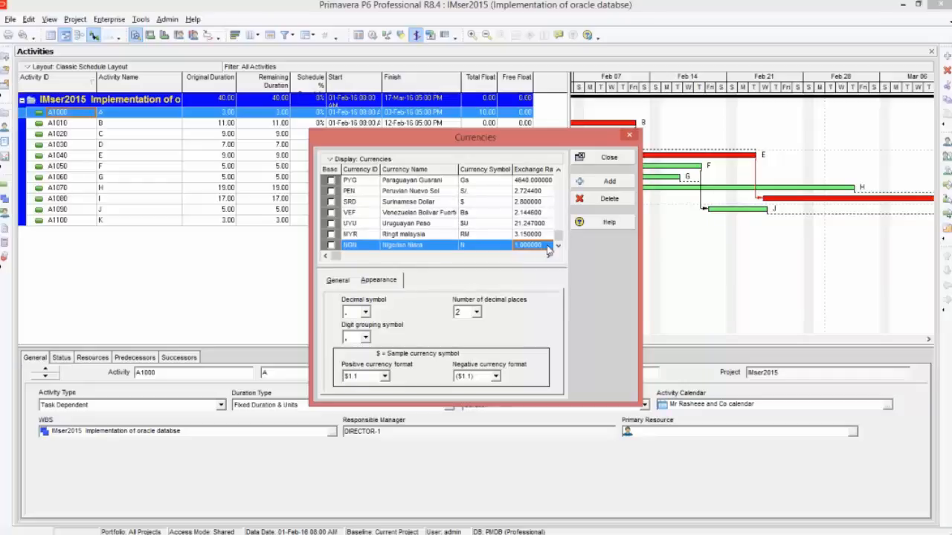
{"action": "mouse_move", "coordinate": [479, 532]}
{"action": "type", "text": "253"}
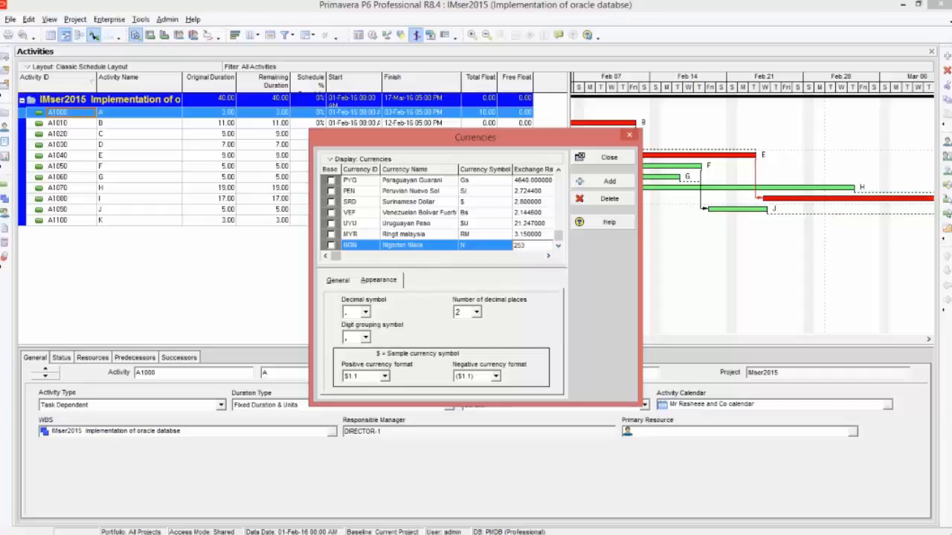
{"action": "key", "text": "Return"}
{"action": "left_click", "coordinate": [609, 160]}
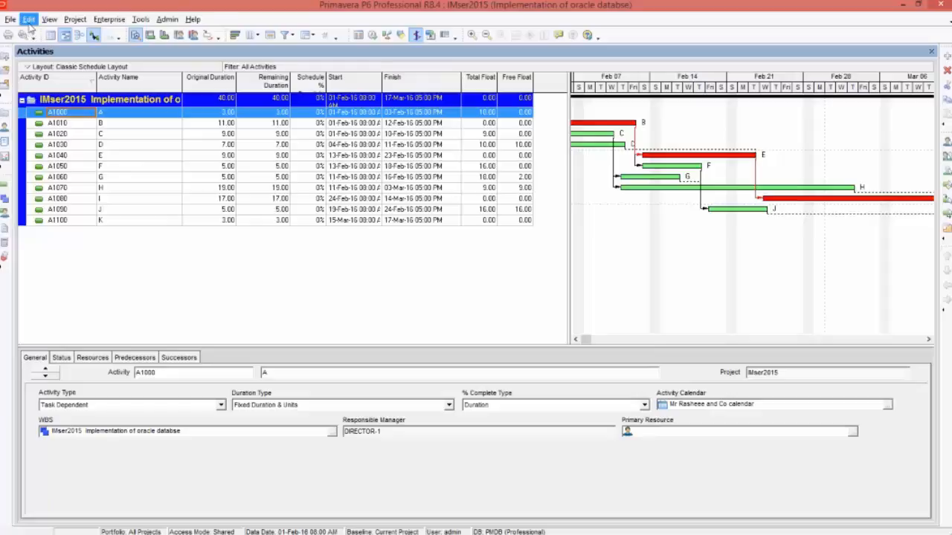
- Set the currency for viewing monetary values to Nigerian Niara in the user preferences, and close them
{"action": "left_click", "coordinate": [30, 21]}
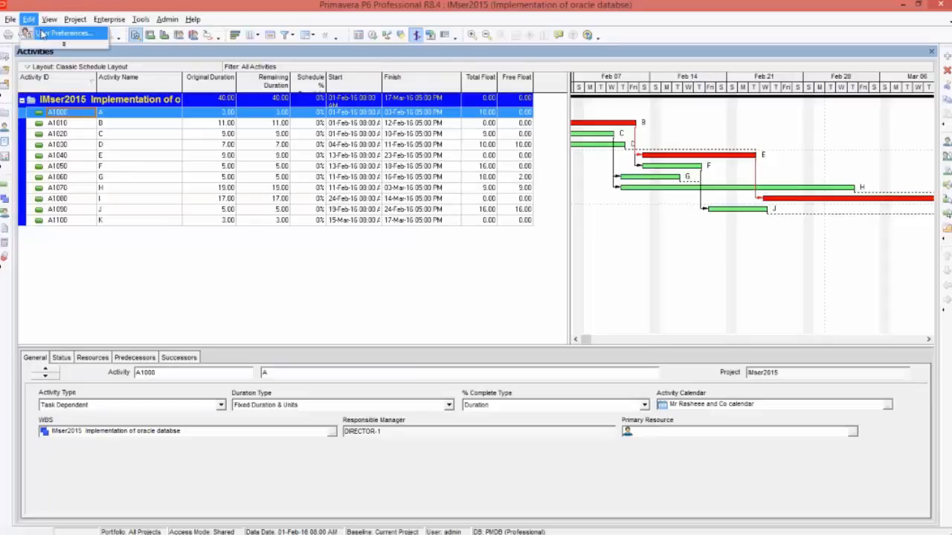
{"action": "left_click", "coordinate": [94, 272]}
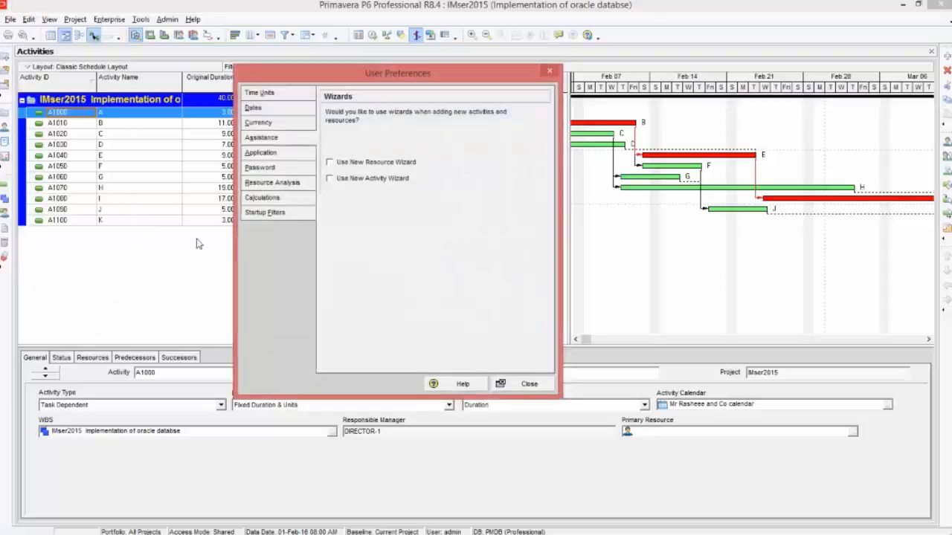
{"action": "left_click", "coordinate": [260, 123]}
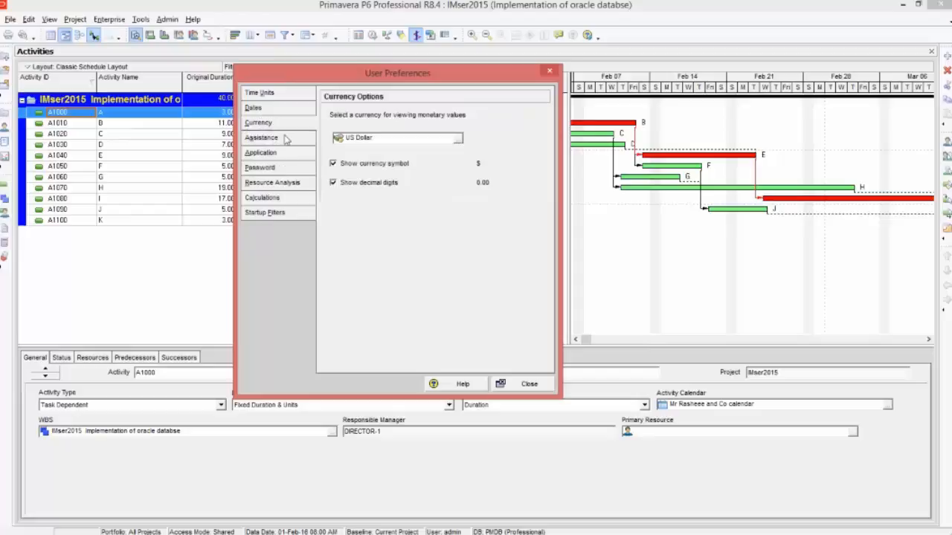
{"action": "left_click", "coordinate": [383, 138]}
{"action": "left_click", "coordinate": [458, 141]}
{"action": "left_click_drag", "start_coordinate": [535, 246], "coordinate": [534, 334]}
{"action": "left_click", "coordinate": [502, 338]}
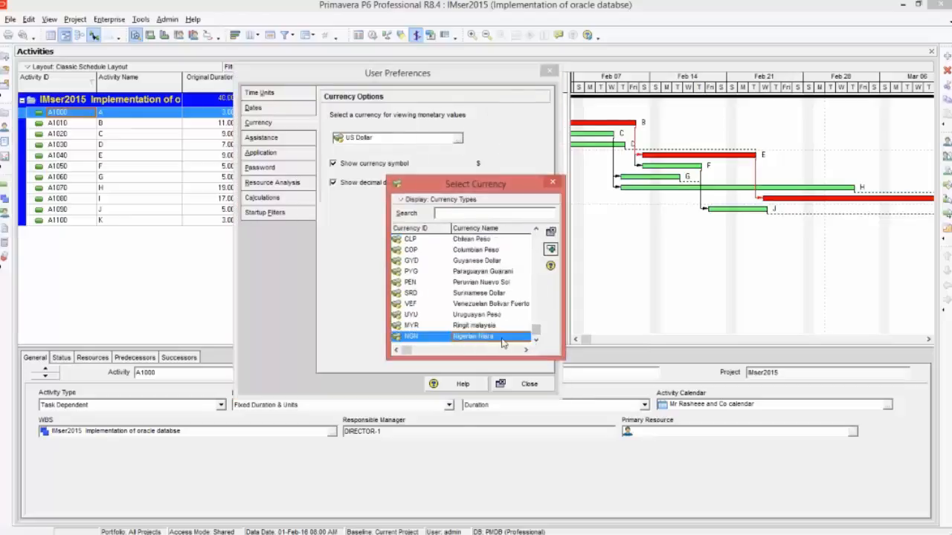
{"action": "left_click", "coordinate": [551, 250]}
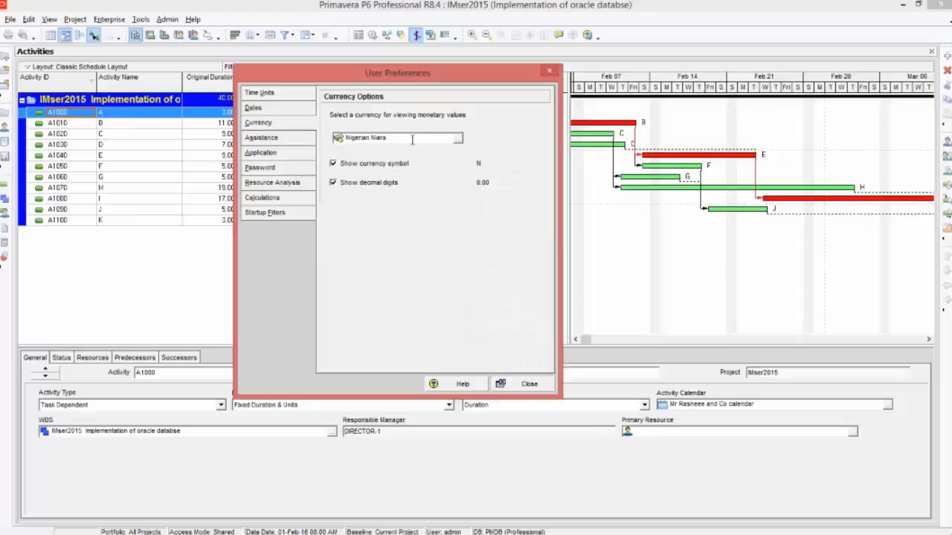
{"action": "left_click", "coordinate": [528, 384]}
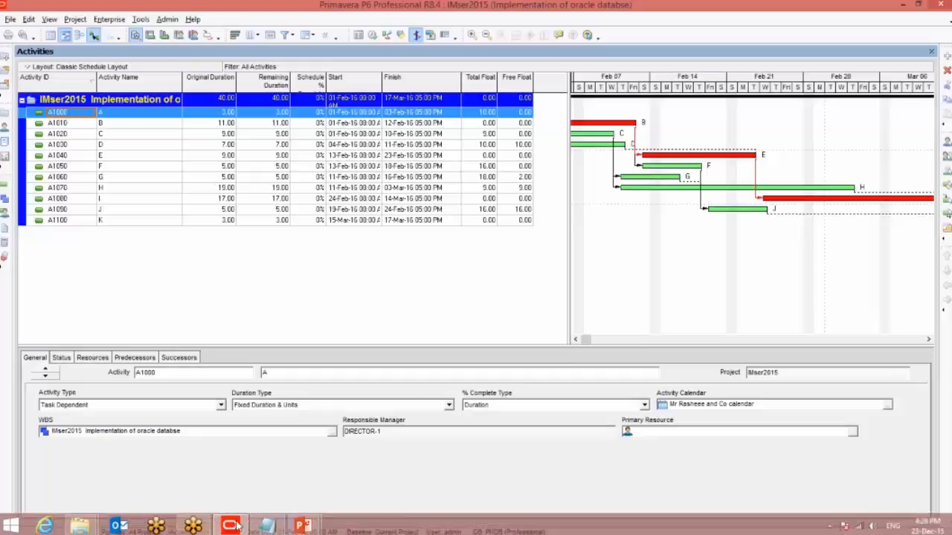
- Switch to the Notepad notes, review the three steps before creating resources and the Create resource item, and minimize the notes
{"action": "left_click", "coordinate": [268, 527]}
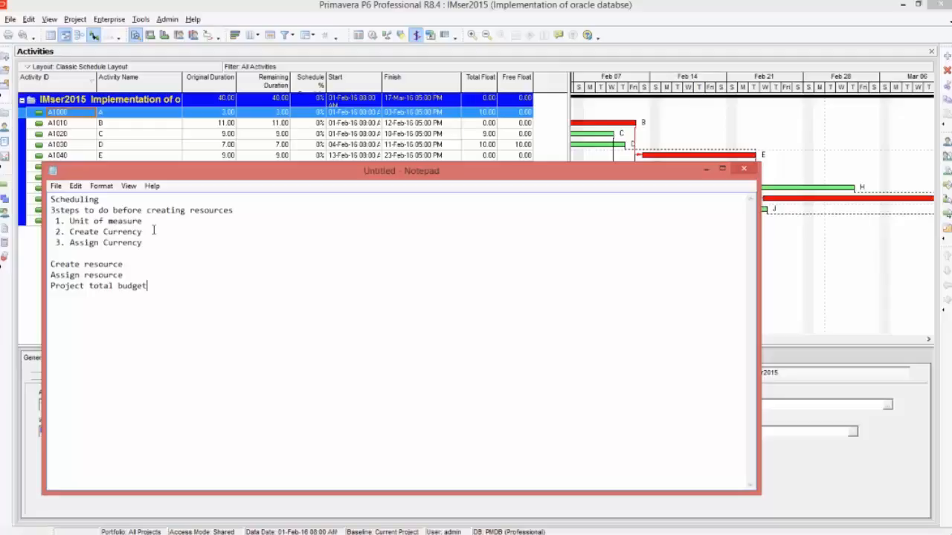
{"action": "left_click_drag", "start_coordinate": [145, 221], "coordinate": [69, 221]}
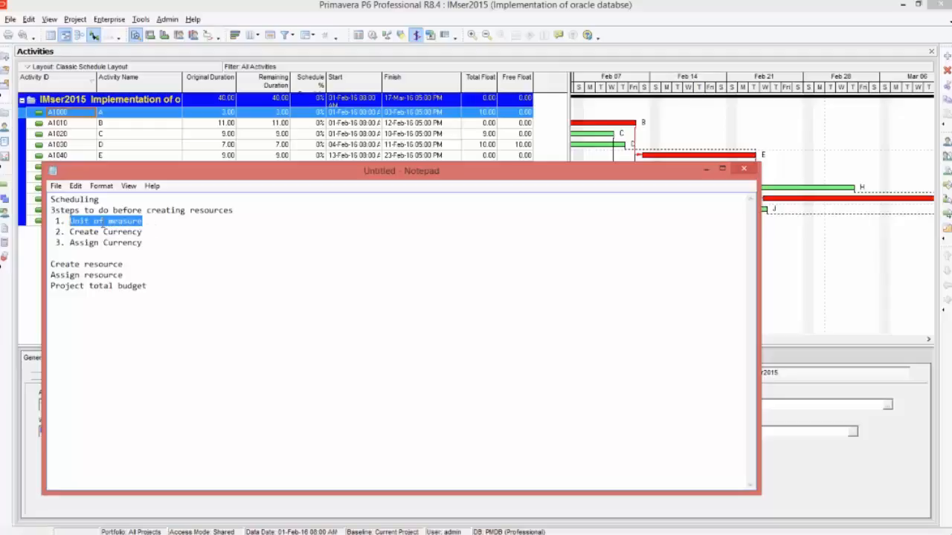
{"action": "left_click_drag", "start_coordinate": [149, 231], "coordinate": [65, 231]}
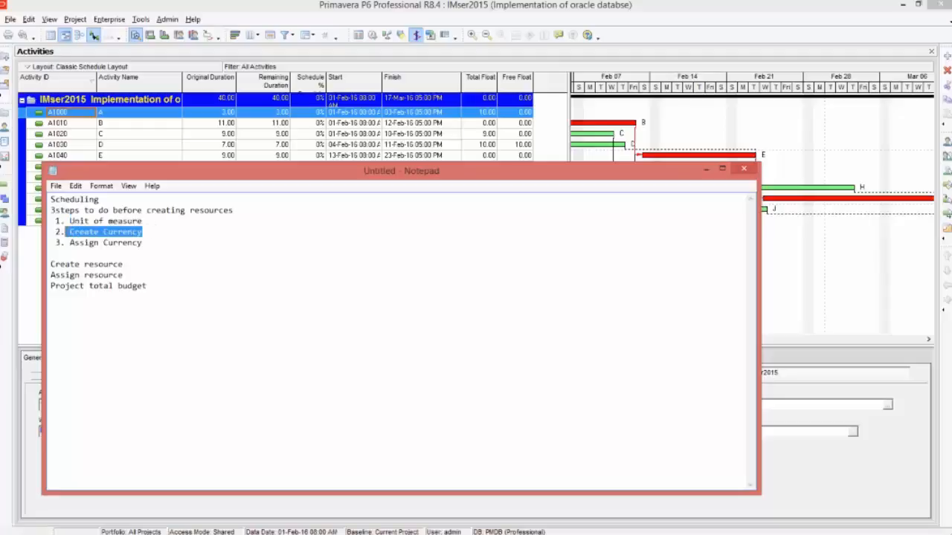
{"action": "left_click_drag", "start_coordinate": [145, 242], "coordinate": [69, 243]}
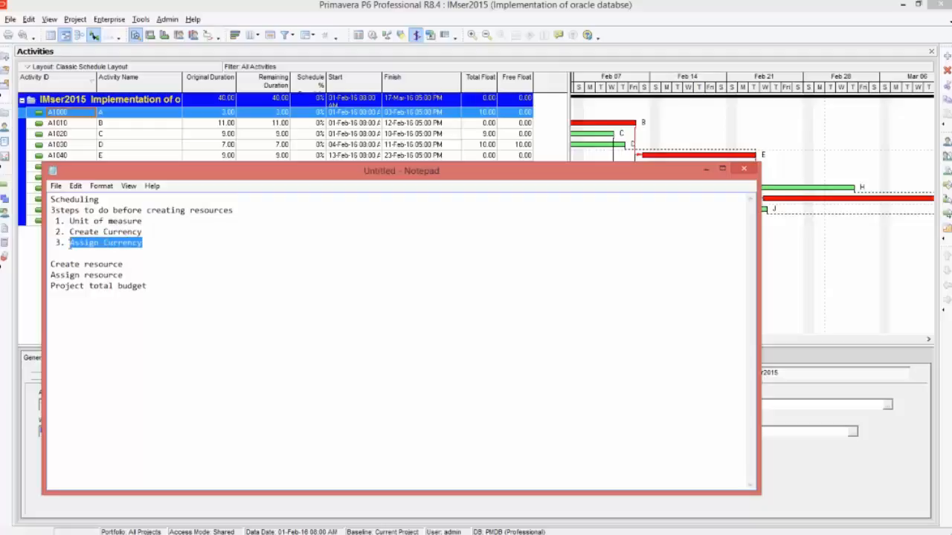
{"action": "left_click_drag", "start_coordinate": [142, 244], "coordinate": [51, 200]}
{"action": "left_click_drag", "start_coordinate": [125, 264], "coordinate": [51, 264]}
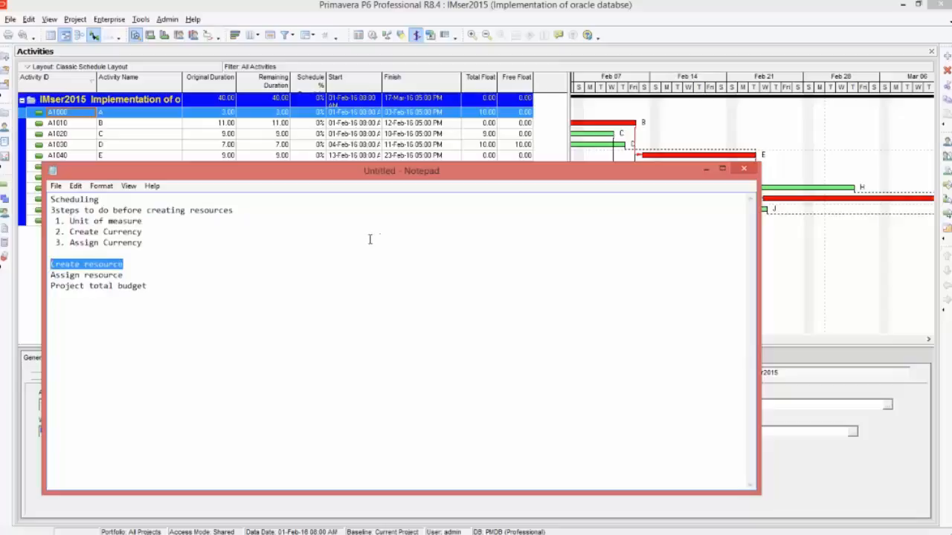
{"action": "left_click", "coordinate": [707, 171]}
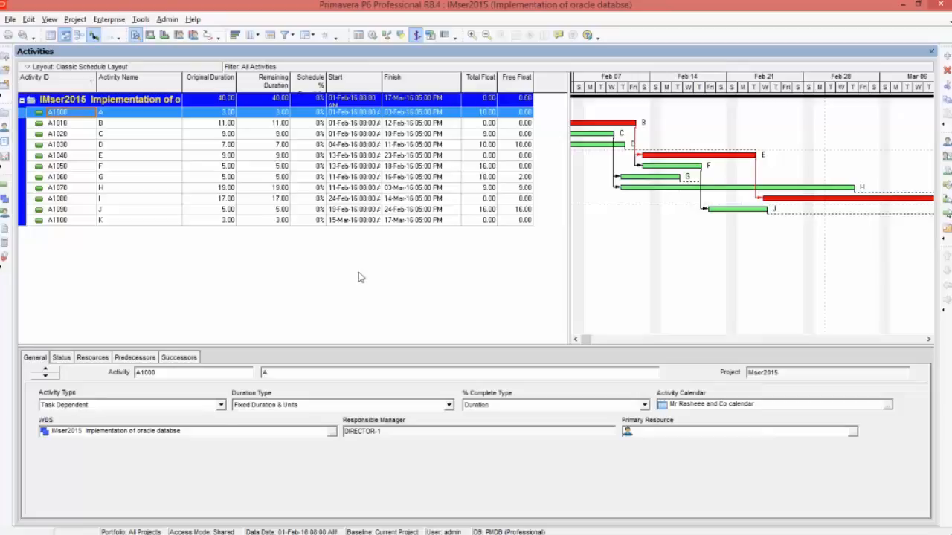
- Open the presentation AD02 THEORY BEHIND RESOURCES AND ITS TYPE from its folder in PRIMAVERA AD SERIES and maximize its window
{"action": "mouse_move", "coordinate": [100, 529]}
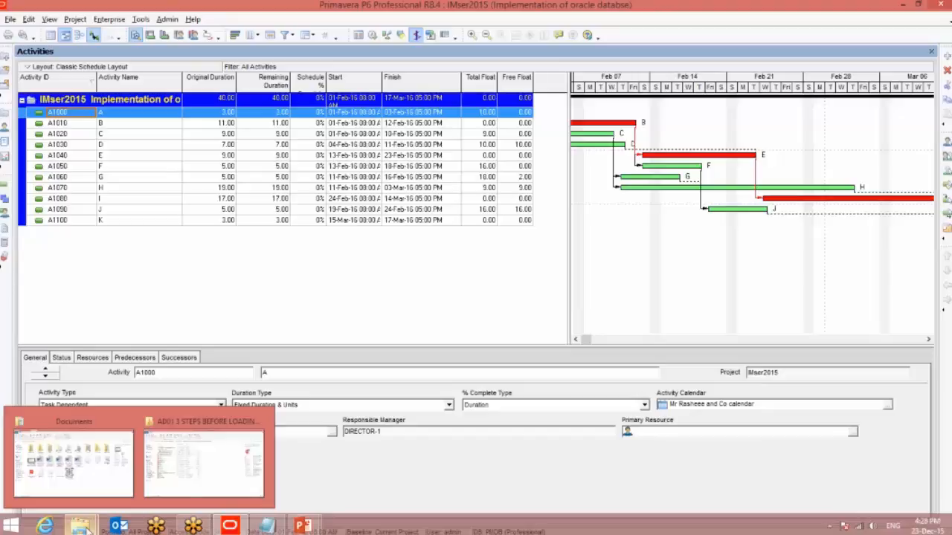
{"action": "left_click", "coordinate": [203, 483]}
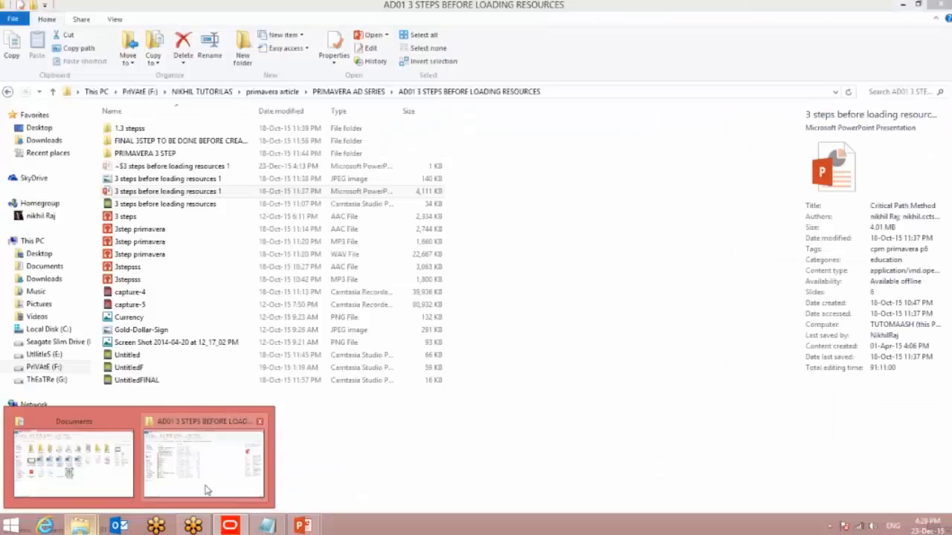
{"action": "left_click", "coordinate": [343, 92]}
{"action": "double_click", "coordinate": [191, 141]}
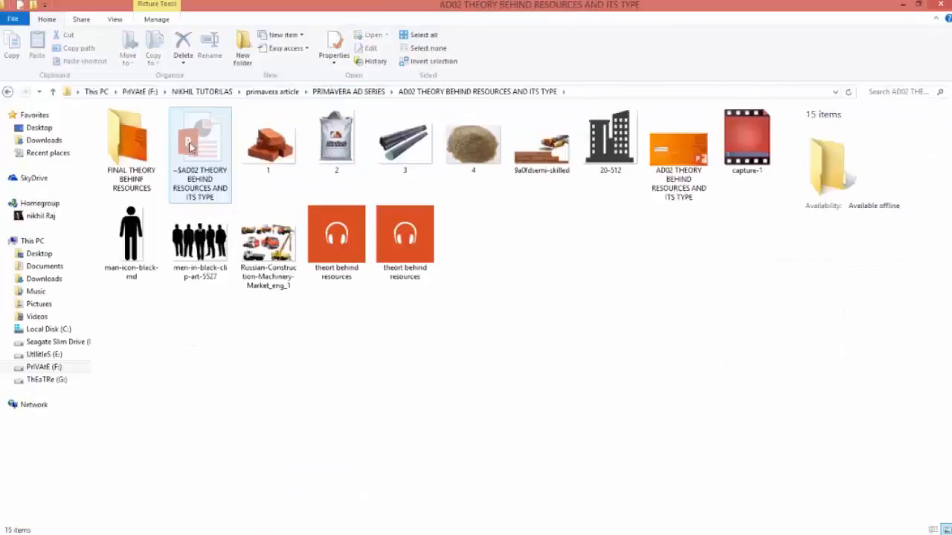
{"action": "left_click", "coordinate": [666, 168]}
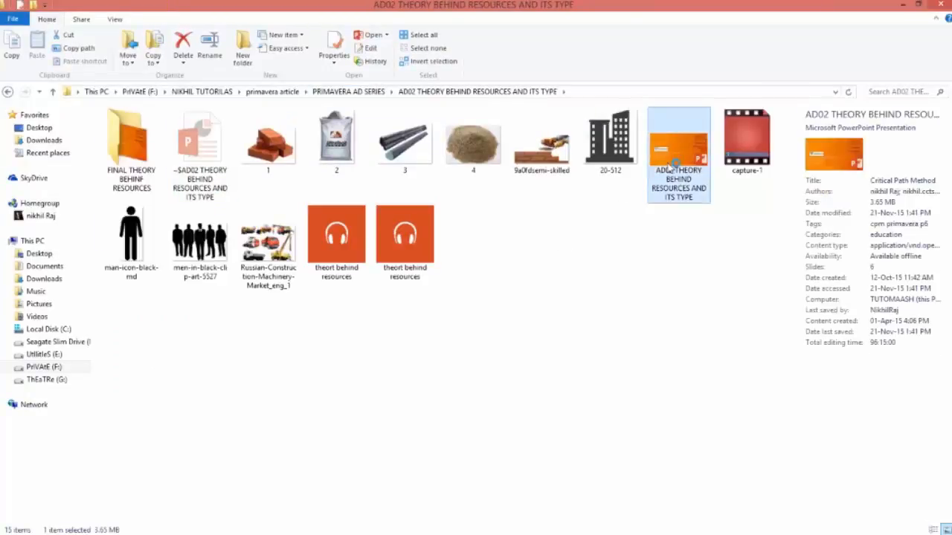
{"action": "double_click", "coordinate": [669, 168]}
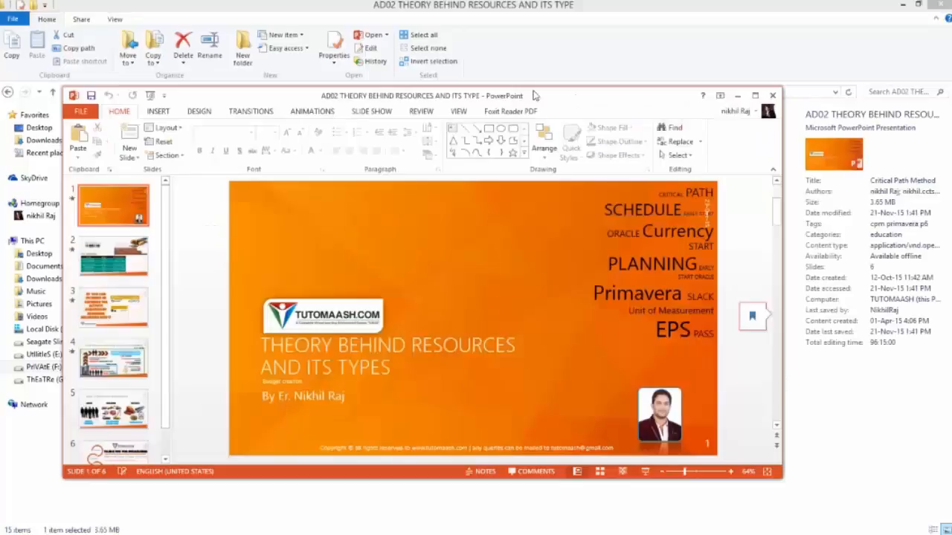
{"action": "left_click_drag", "start_coordinate": [498, 99], "coordinate": [348, 157]}
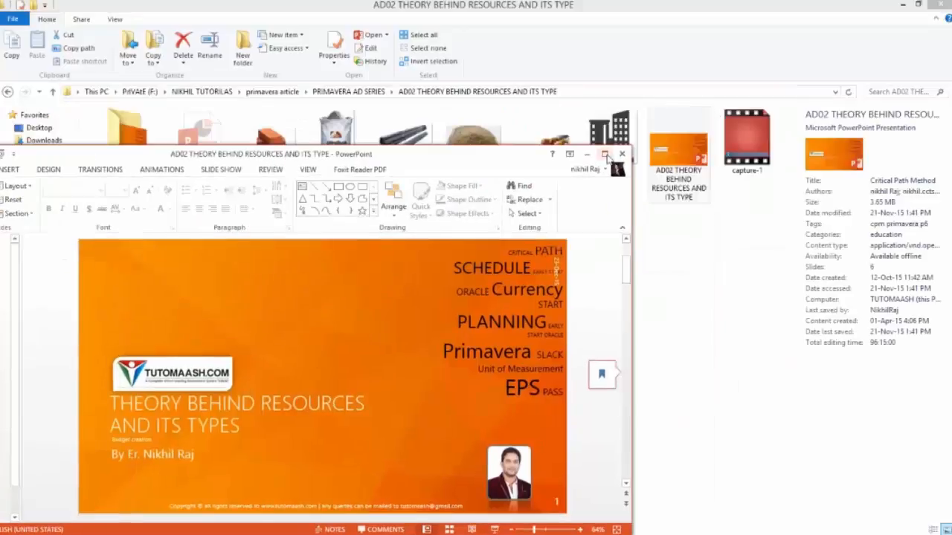
{"action": "left_click", "coordinate": [605, 154]}
- Look through slides 2 to 4 on resources and resource loading, and return to slide 2 with the productivity examples
{"action": "left_click", "coordinate": [84, 193]}
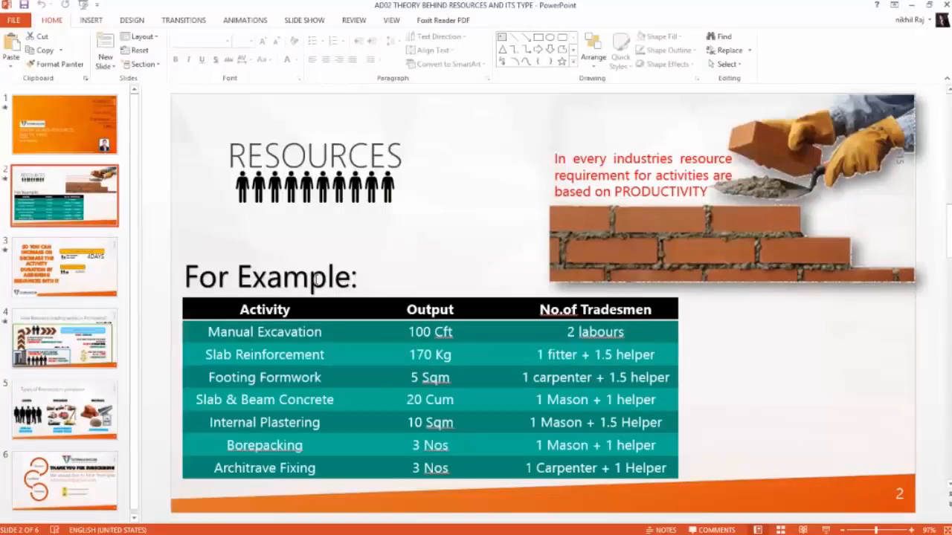
{"action": "left_click", "coordinate": [69, 287]}
{"action": "left_click", "coordinate": [77, 349]}
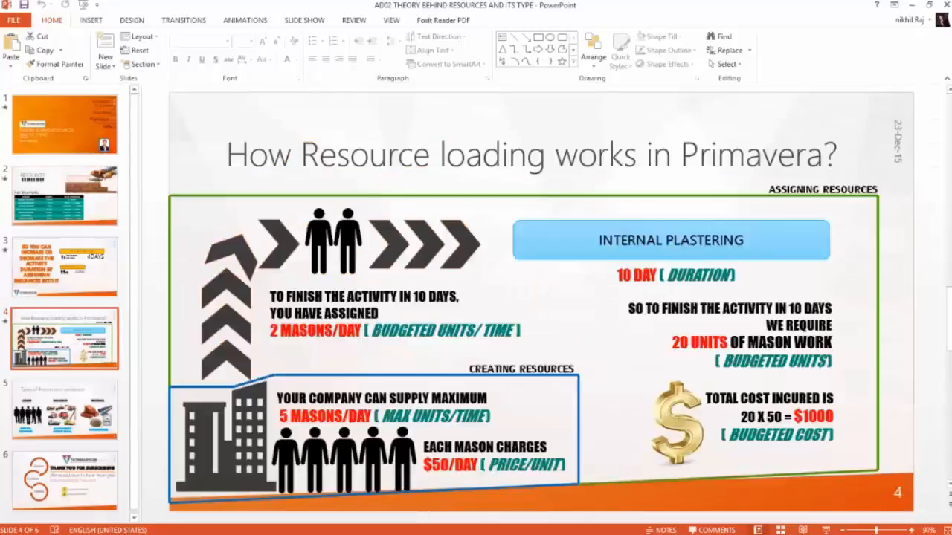
{"action": "left_click", "coordinate": [94, 211]}
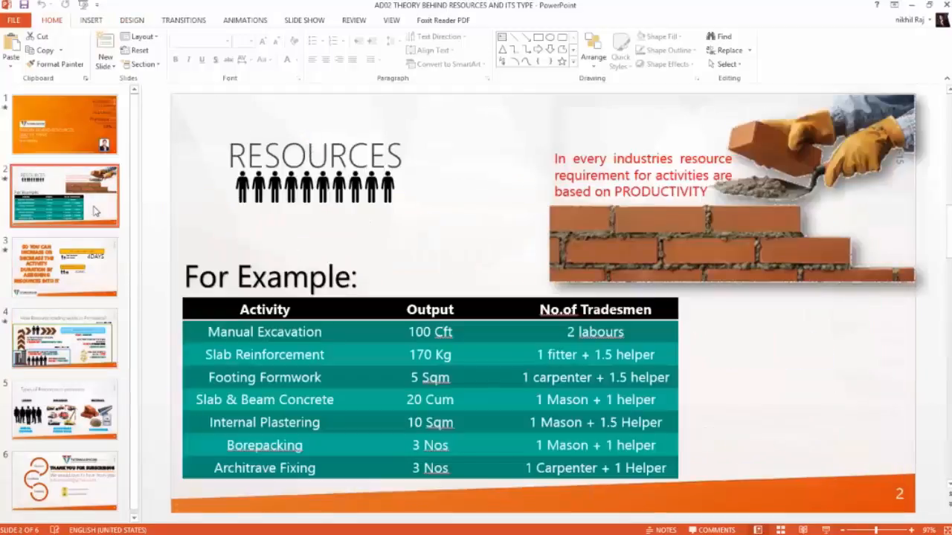